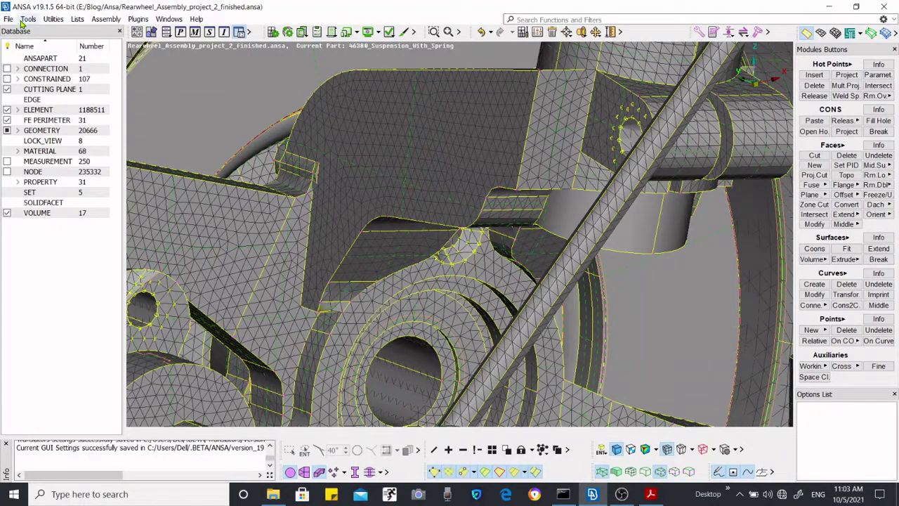
left_click(9, 21)
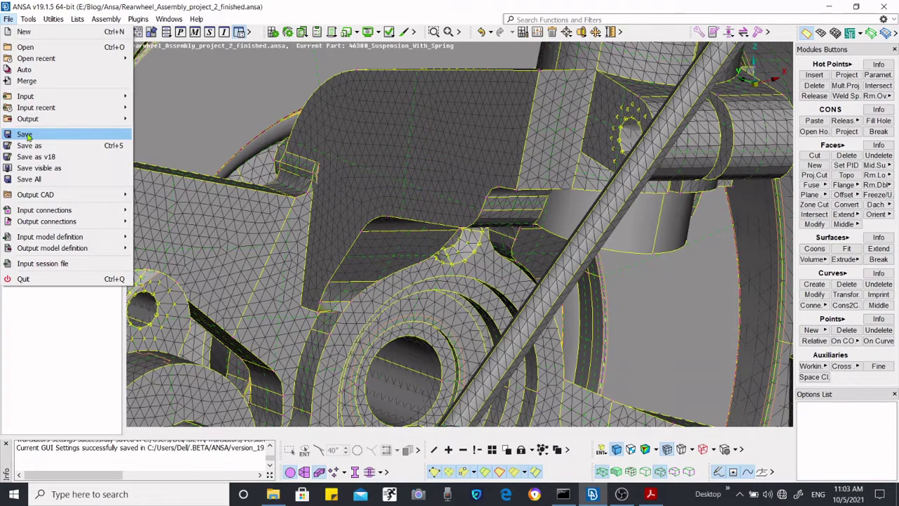
left_click(358, 155)
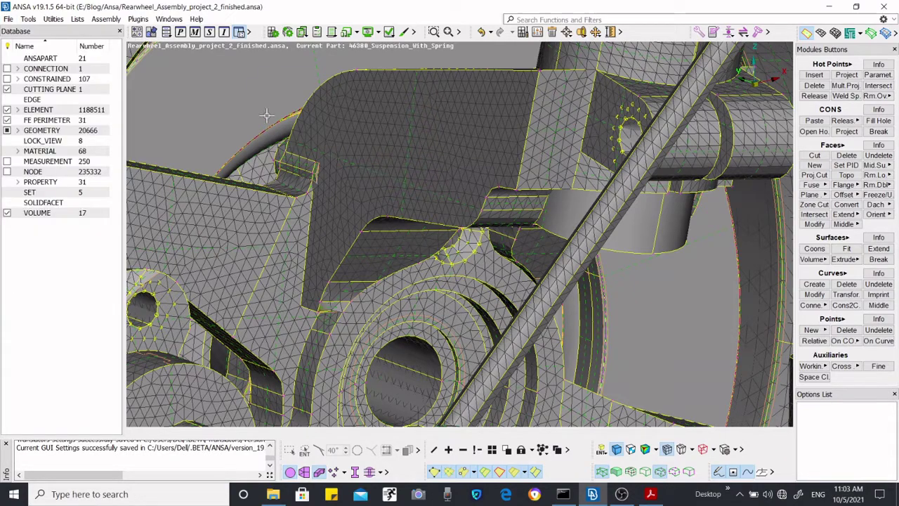
- Enable Auto Save in the General settings and set it to cover all models
left_click(28, 19)
left_click(51, 191)
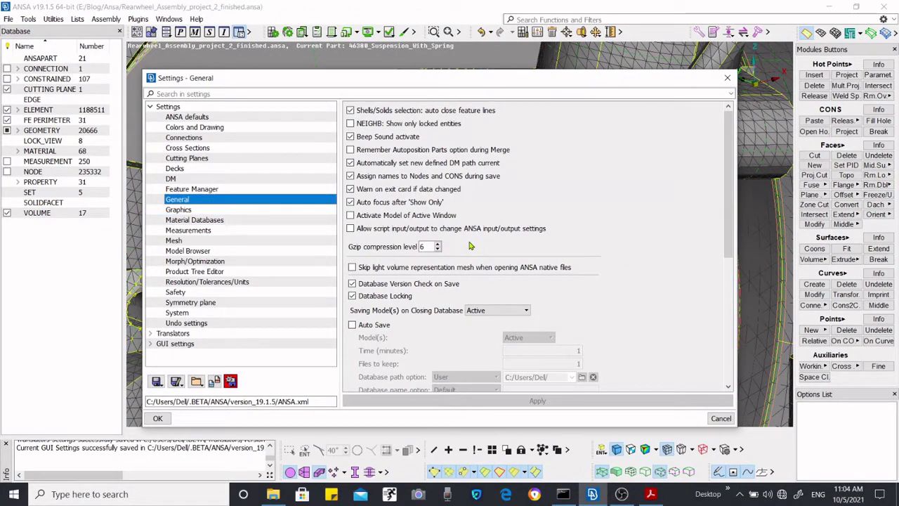
scroll(470, 246, "down", 4)
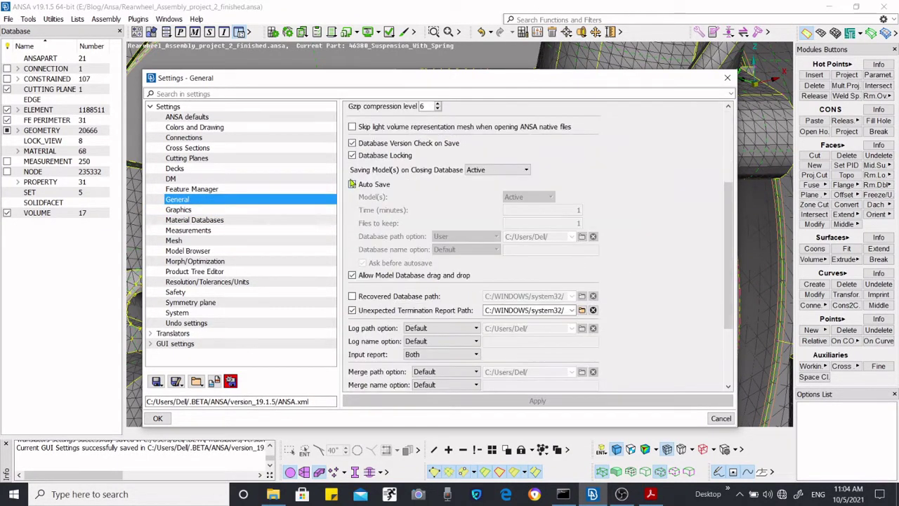
left_click(352, 184)
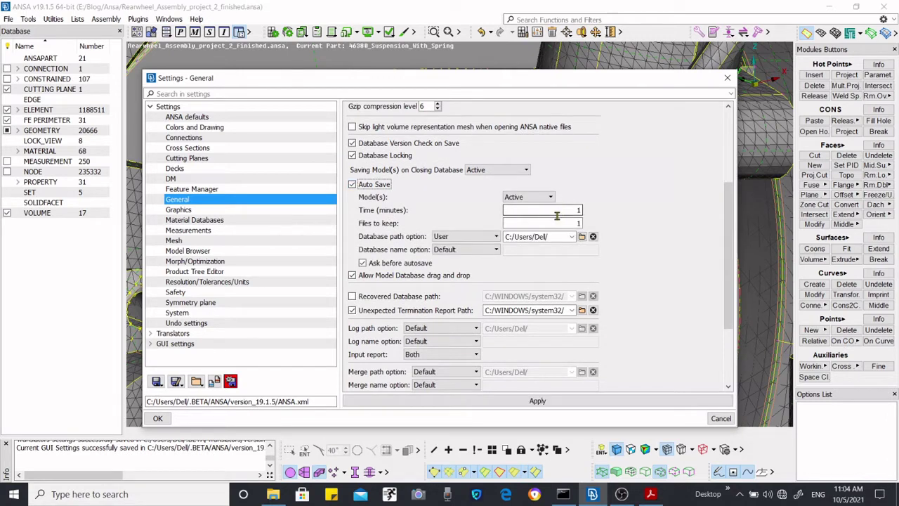
left_click(535, 199)
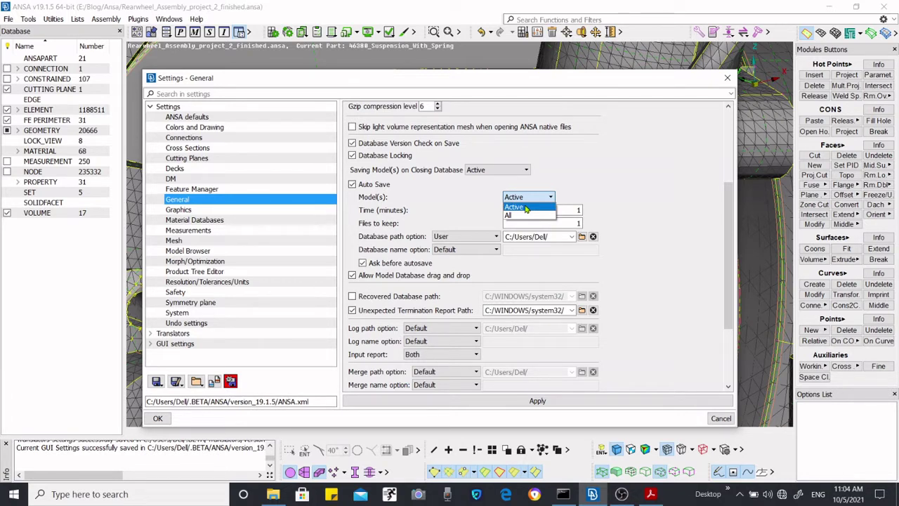
left_click(519, 215)
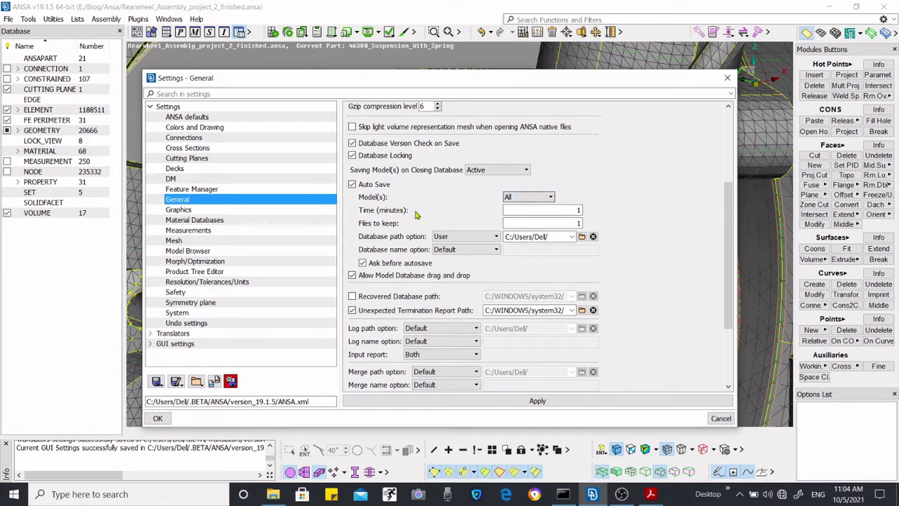
- Set the auto-save time to 1 minute and the number of files to keep to 1
left_click(579, 210)
key("BackSpace")
double_click(577, 211)
left_click(544, 222)
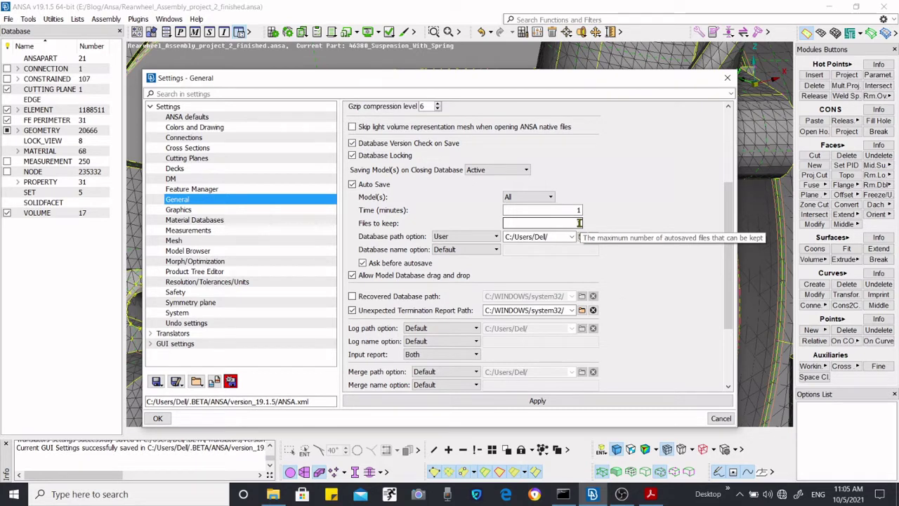
type("1")
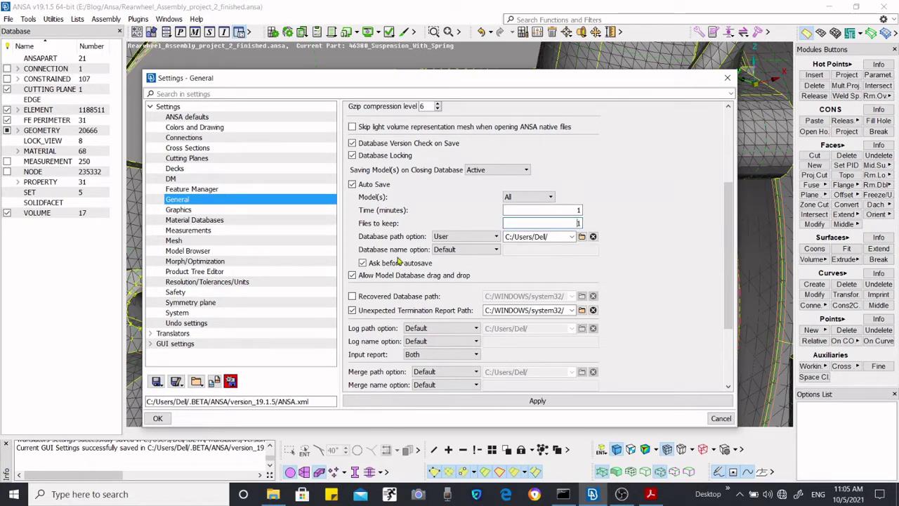
left_click(572, 238)
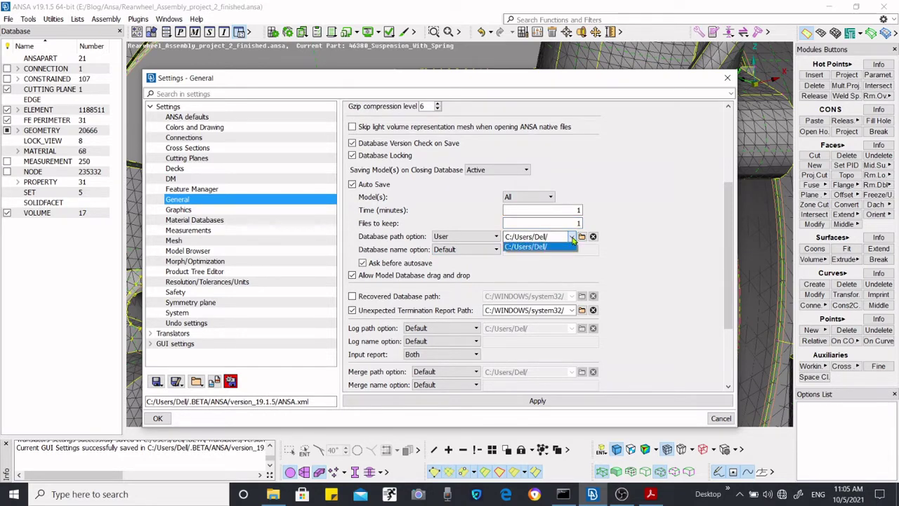
left_click(573, 238)
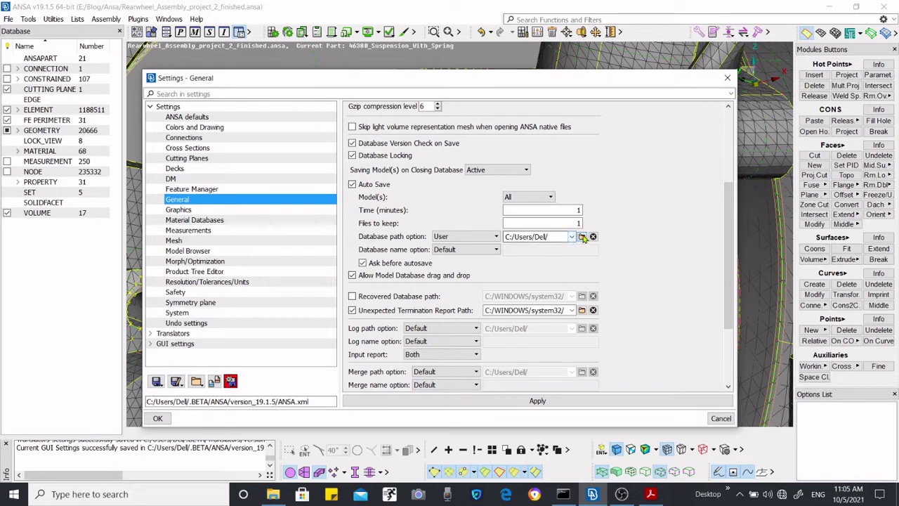
left_click(582, 237)
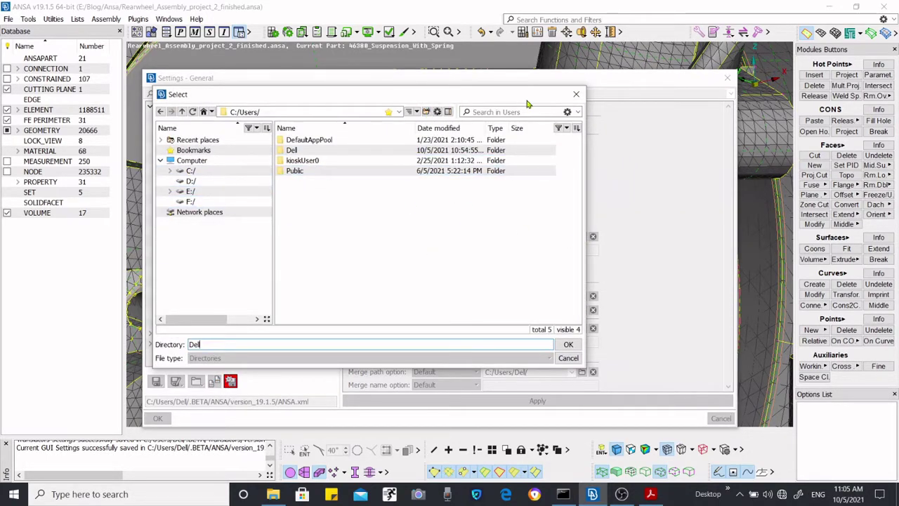
left_click(576, 358)
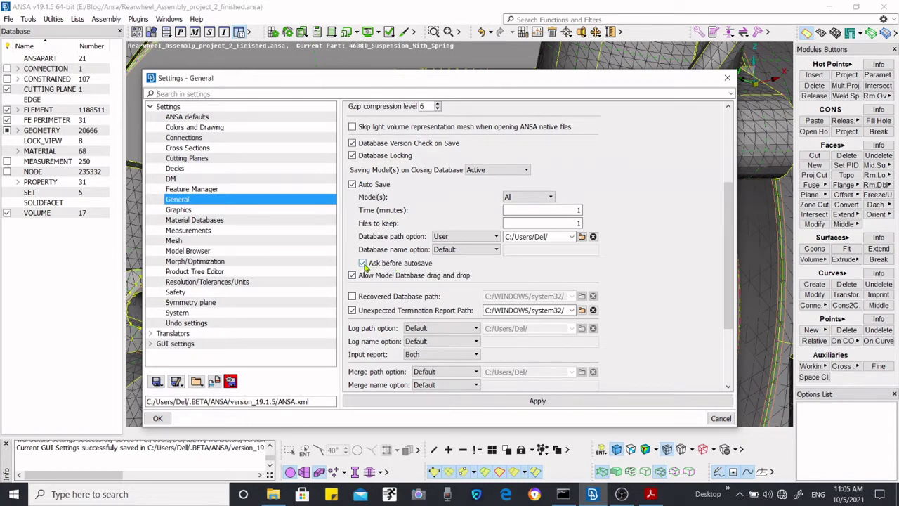
- Apply the auto-save settings with Ask before autosave enabled
left_click(363, 265)
scroll(457, 272, "down", 3)
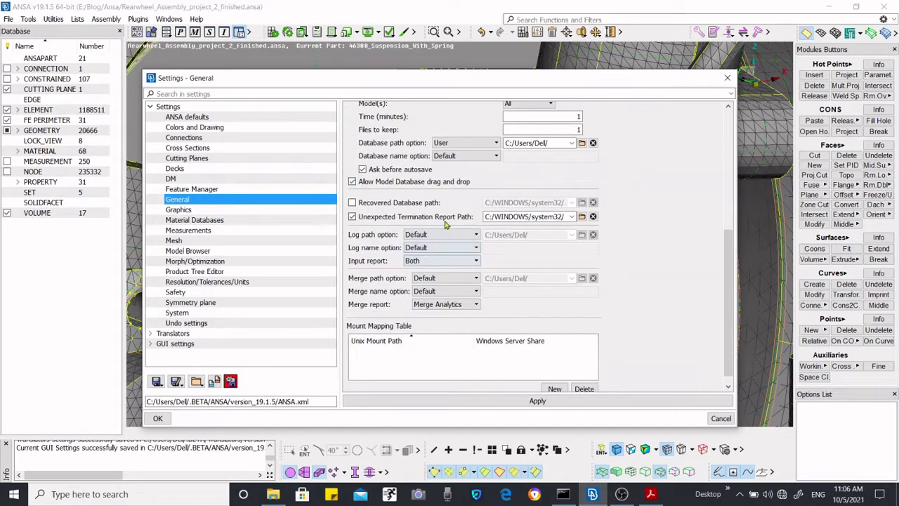
scroll(444, 224, "up", 5)
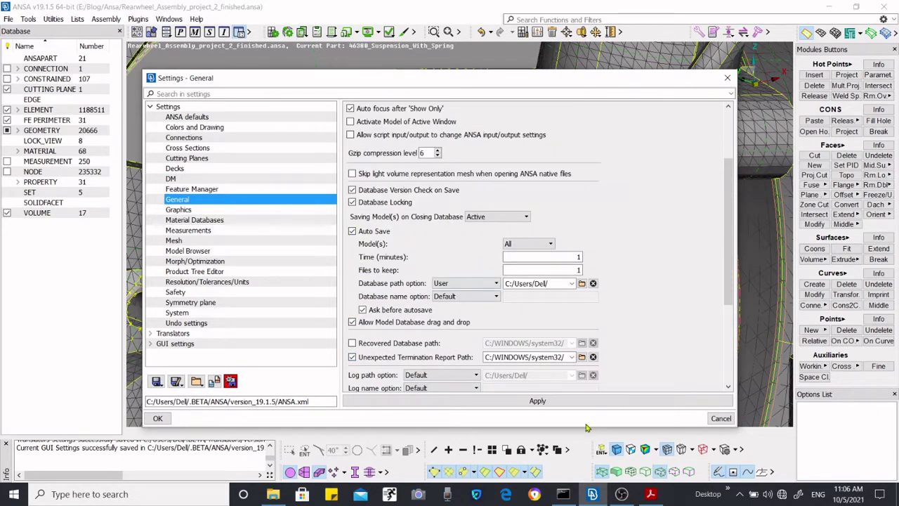
left_click(534, 400)
- Review the save and save-as options for the settings, and accept the Settings dialog
left_click(156, 381)
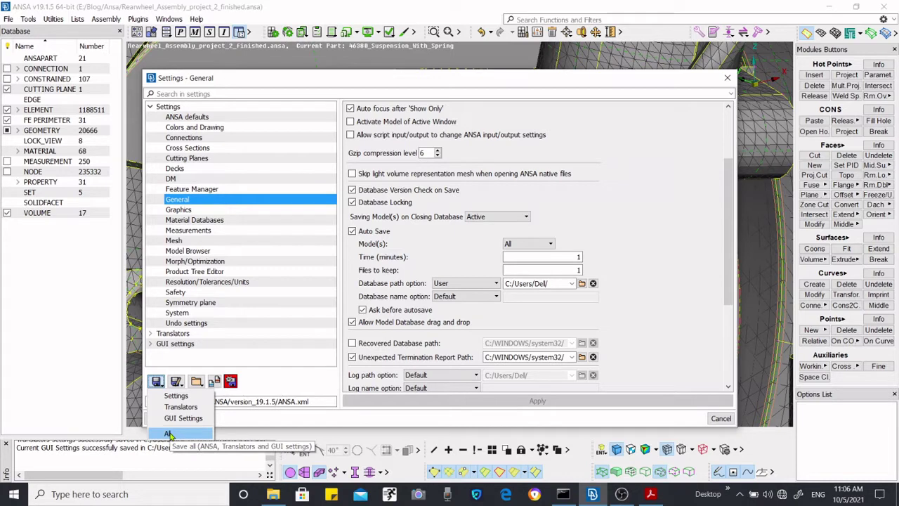
left_click(179, 382)
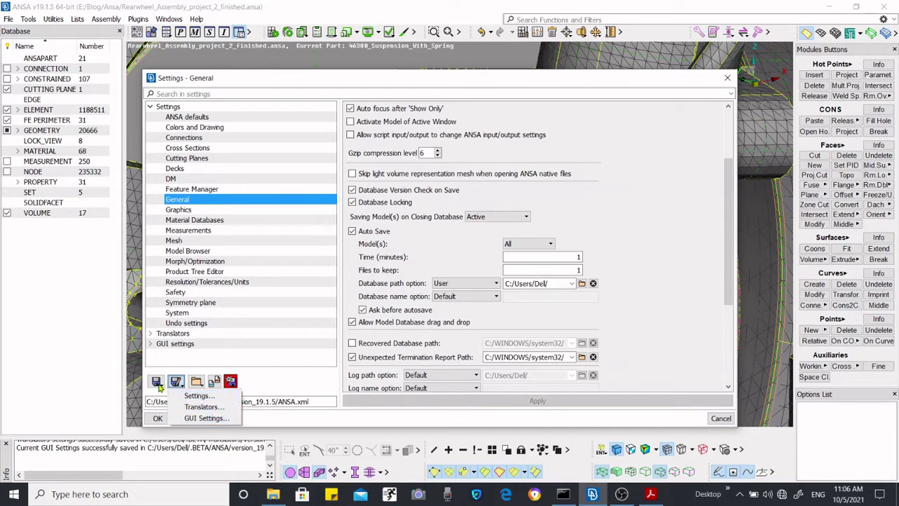
left_click(157, 383)
left_click(176, 381)
left_click(157, 384)
left_click(156, 384)
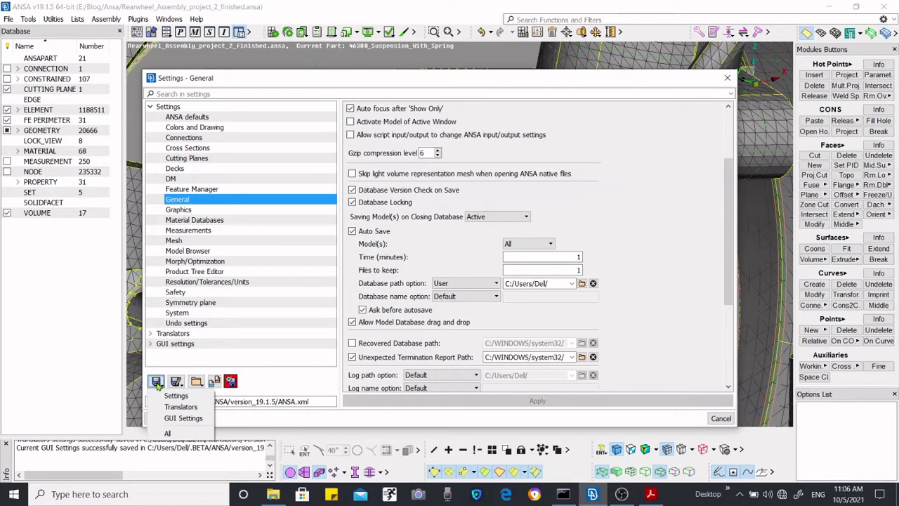
left_click(273, 377)
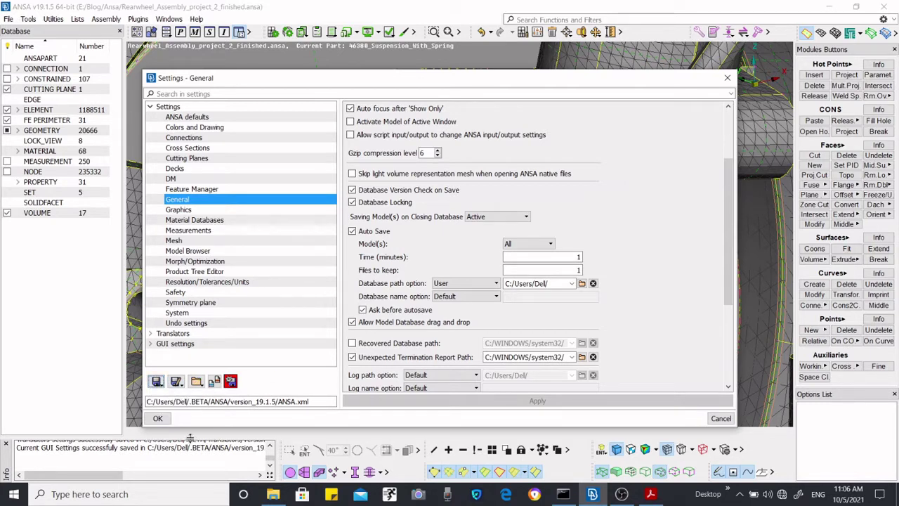
left_click(158, 418)
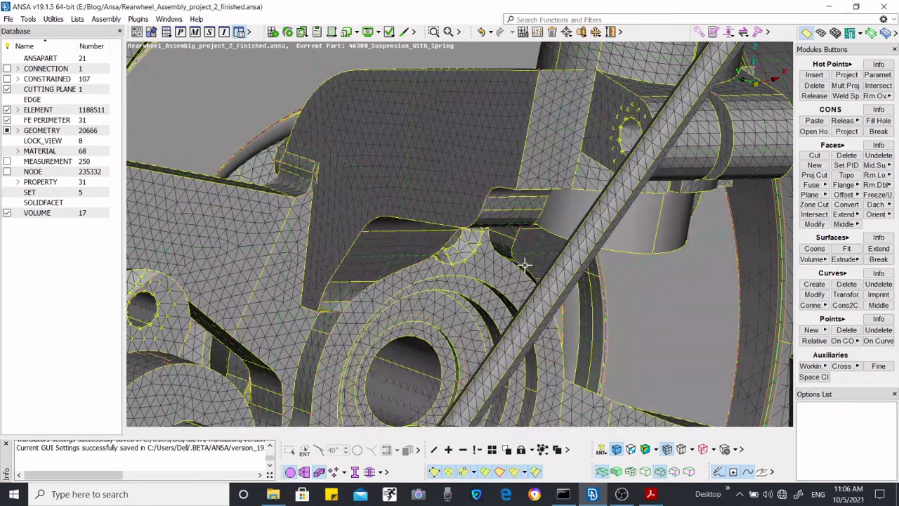
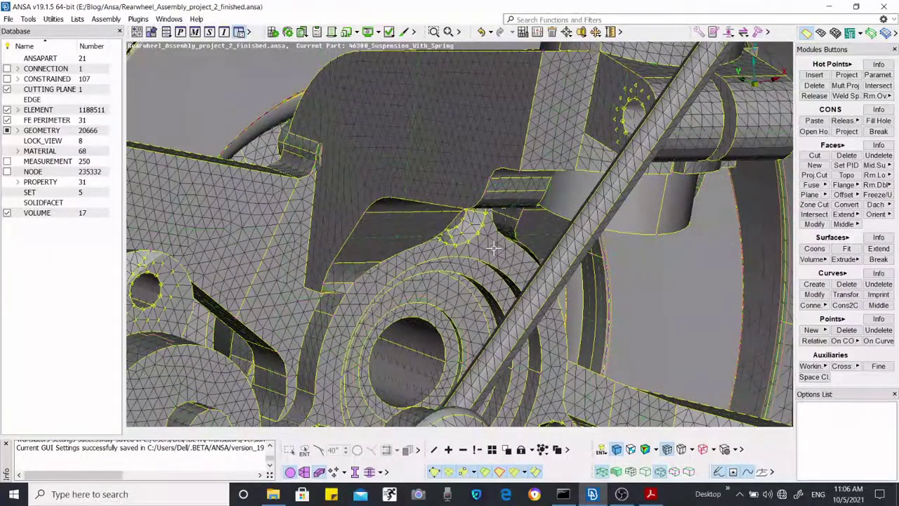
- Start deleting faces and show only the assembly's geometry, with the shell mesh and volumes hidden
scroll(492, 239, "down", 5)
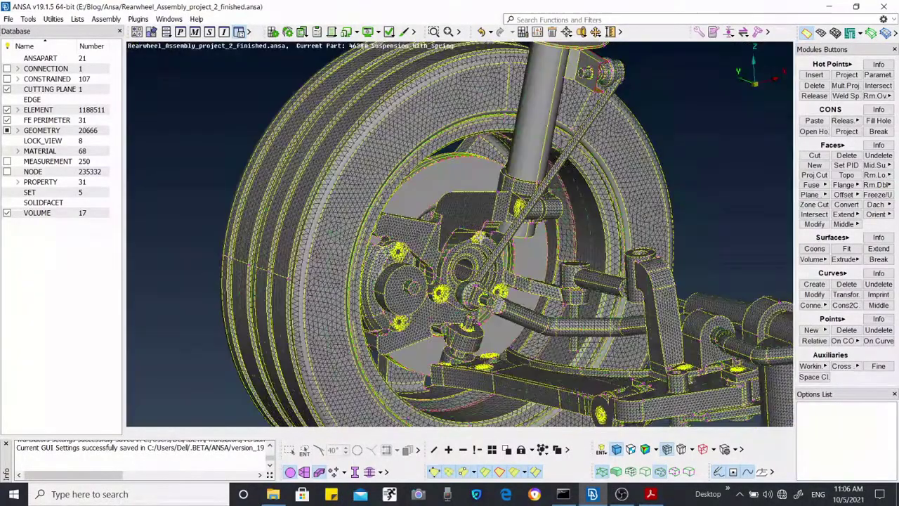
scroll(494, 224, "up", 5)
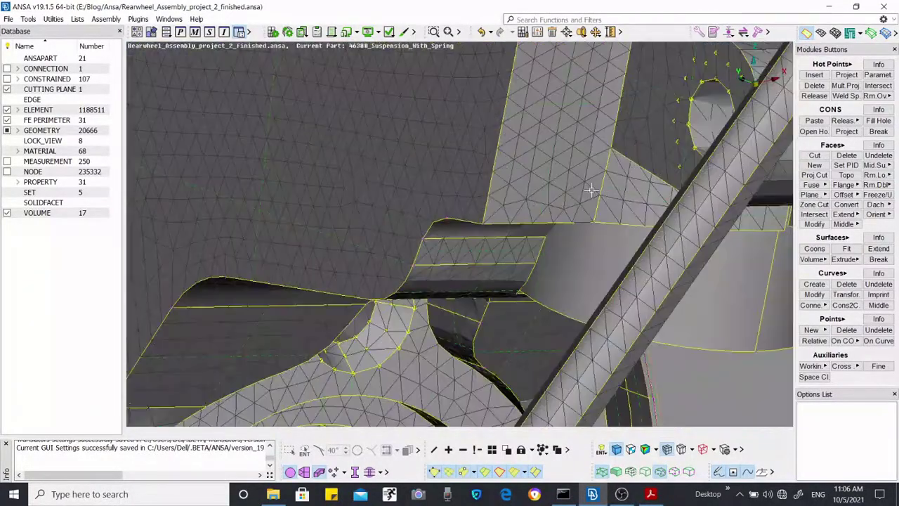
left_click(847, 156)
key("f")
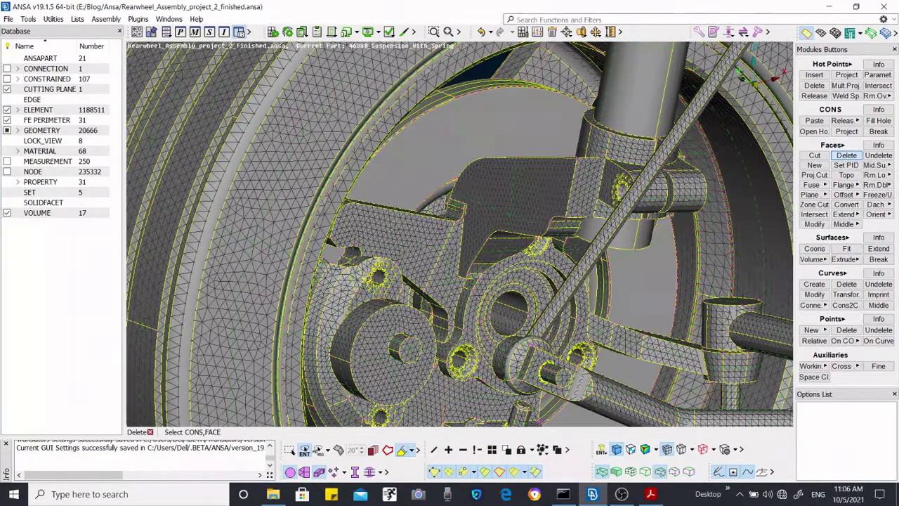
left_click(294, 475)
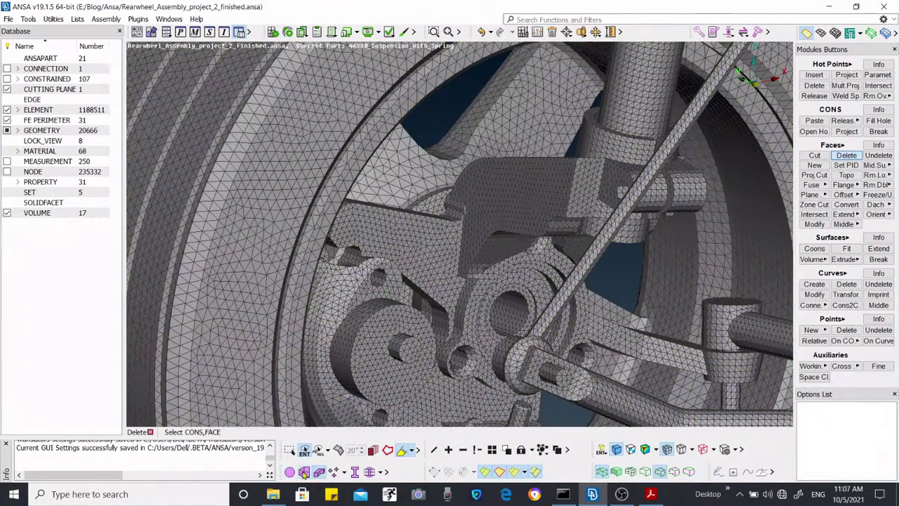
left_click(320, 472)
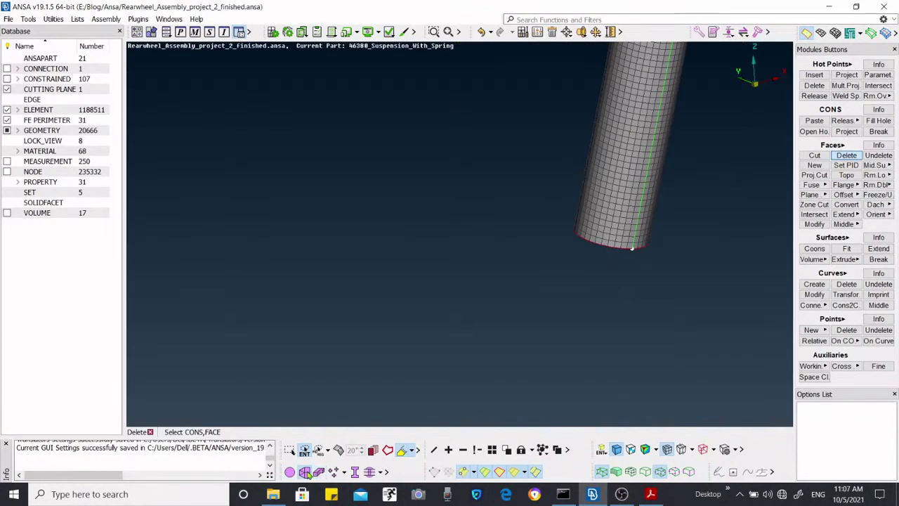
left_click(304, 472)
left_click(295, 472)
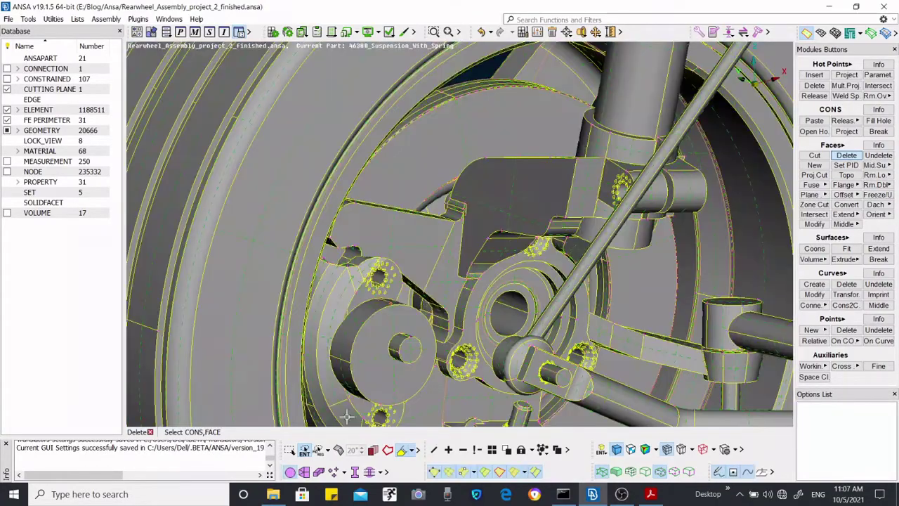
- Delete the upper cylindrical face of the thick sleeve on the horizontal rod beside the wheel hub
scroll(446, 285, "up", 3)
key("f")
left_click_drag(424, 292, 441, 303, "ctrl")
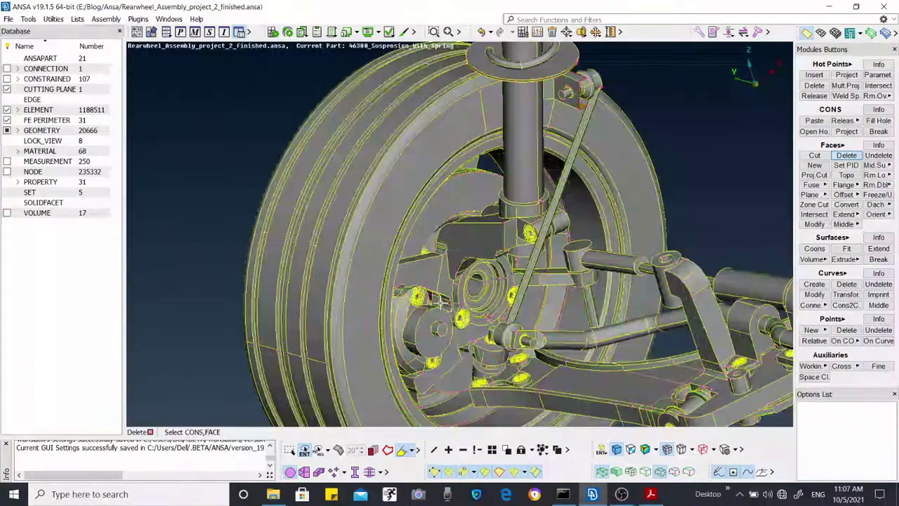
scroll(544, 289, "up", 3)
scroll(580, 329, "down", 3)
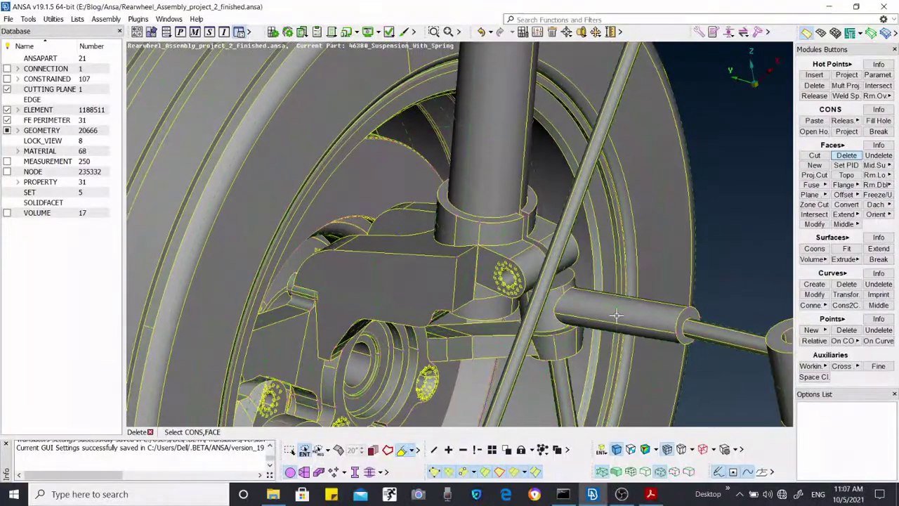
scroll(617, 309, "up", 5)
left_click(579, 263)
scroll(554, 312, "down", 5)
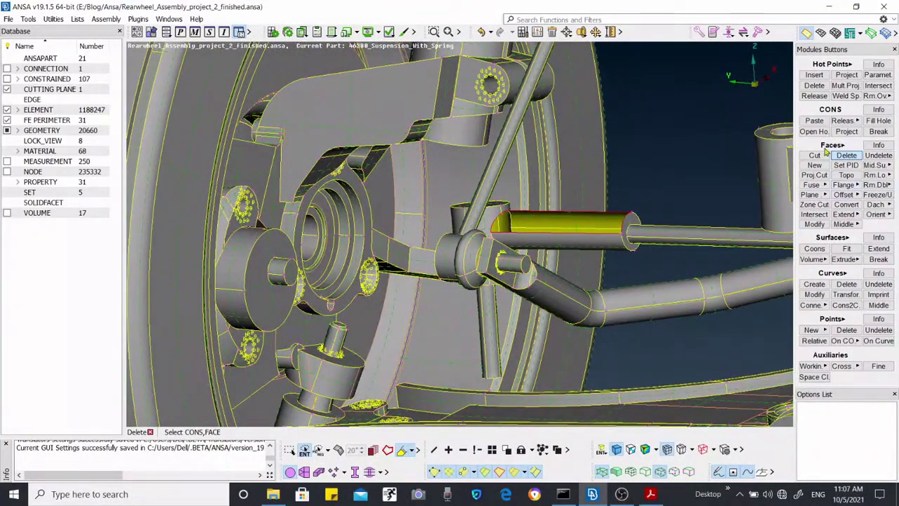
- Delete the remaining cylindrical faces of the rod's thick sleeve, including faces 7583 and 7584
scroll(534, 252, "up", 6)
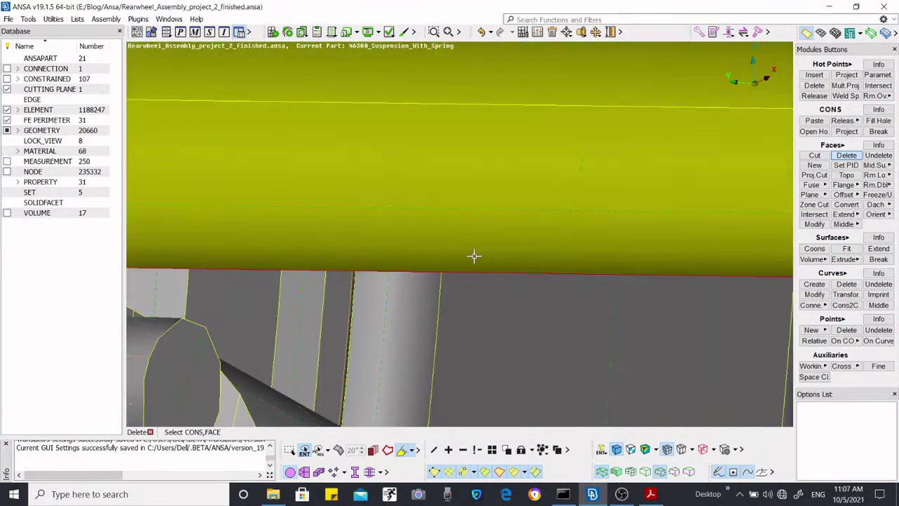
scroll(469, 270, "down", 4)
scroll(465, 281, "down", 3)
middle_click(488, 272)
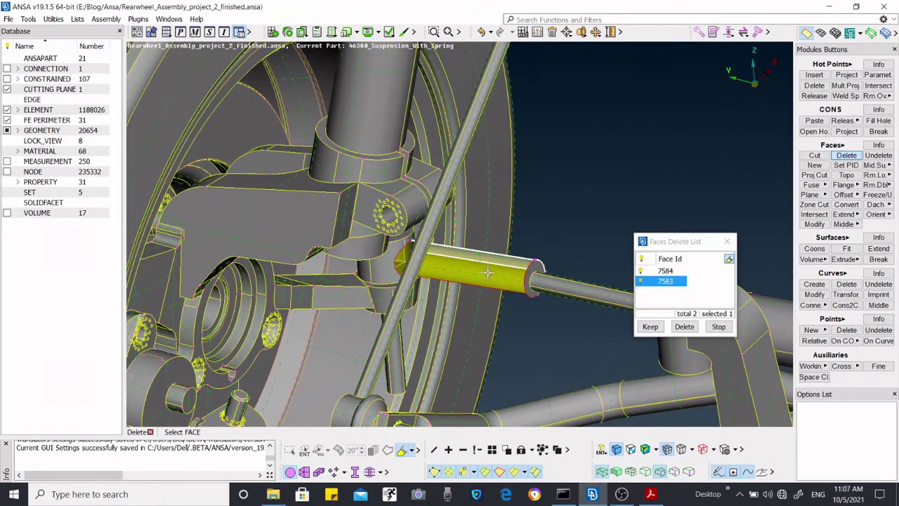
left_click(684, 327)
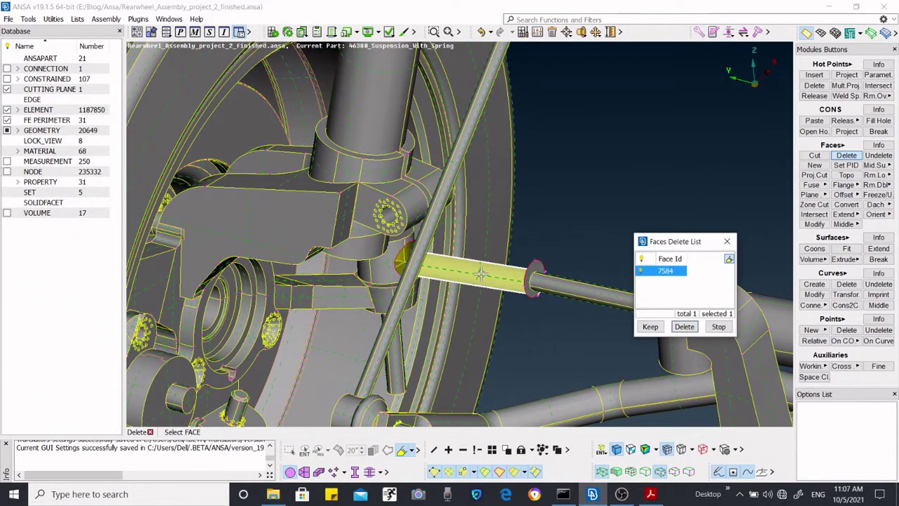
left_click(659, 327)
scroll(515, 250, "down", 5)
scroll(515, 250, "up", 6)
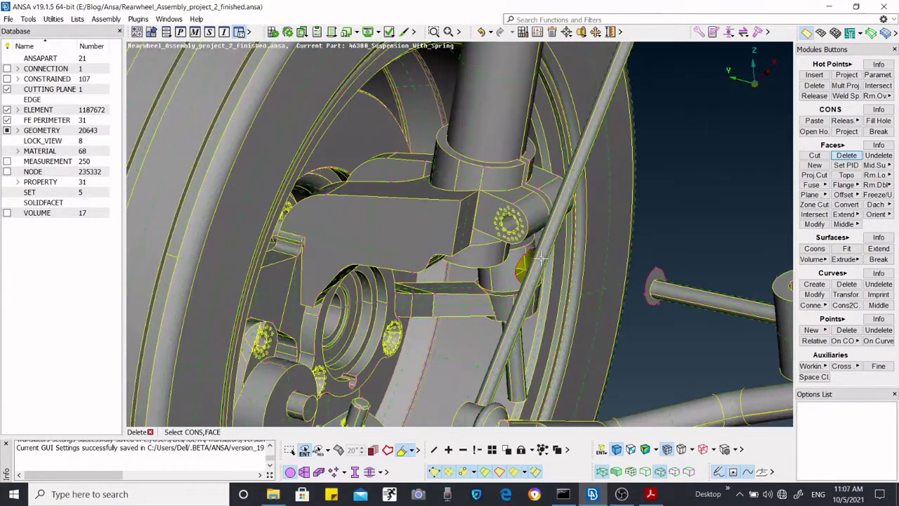
scroll(515, 250, "down", 5)
scroll(515, 249, "up", 5)
scroll(520, 260, "down", 5)
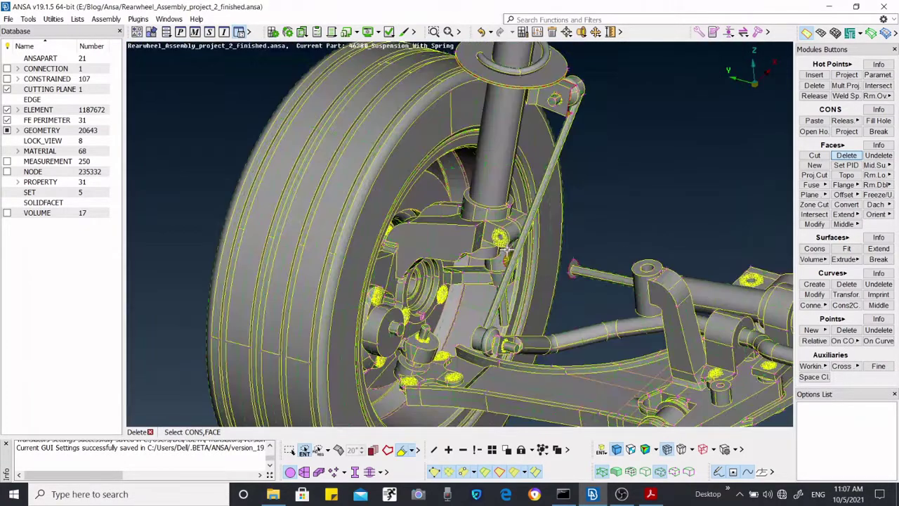
- Delete the faces of the link arm between the wheel hub carrier and the open cylindrical boss behind the strut
scroll(525, 275, "up", 6)
scroll(526, 276, "down", 3)
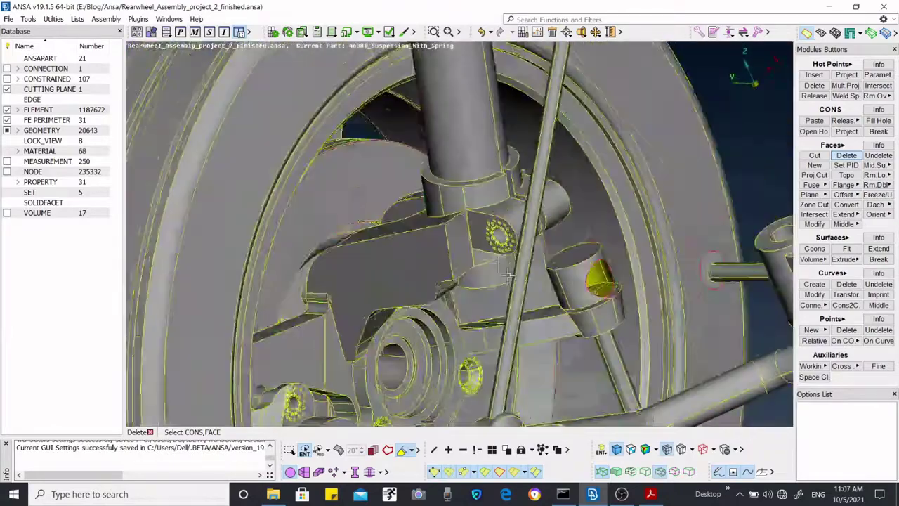
scroll(480, 279, "up", 6)
scroll(480, 279, "up", 3)
scroll(468, 270, "down", 6)
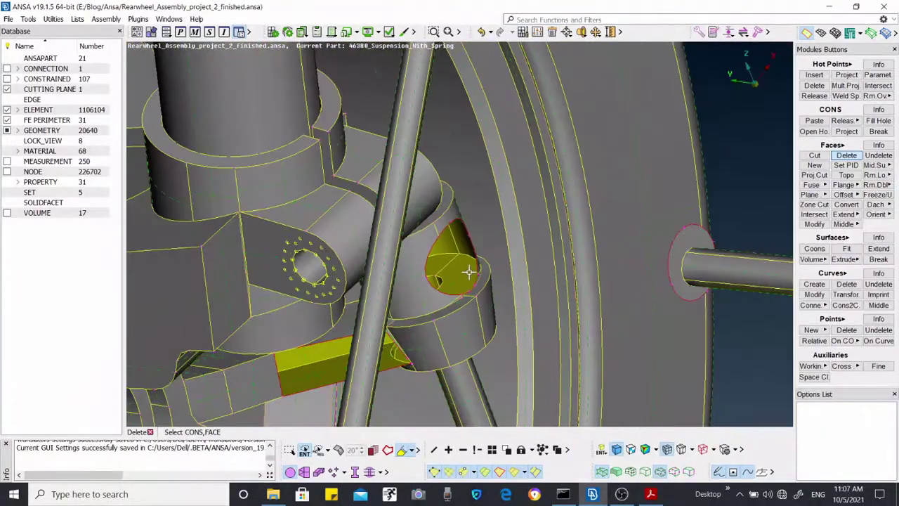
- Delete the round end disc and the cylindrical faces of the thin rod pointing towards the inside of the wheel
scroll(621, 235, "up", 3)
scroll(621, 236, "up", 3)
scroll(707, 231, "down", 4)
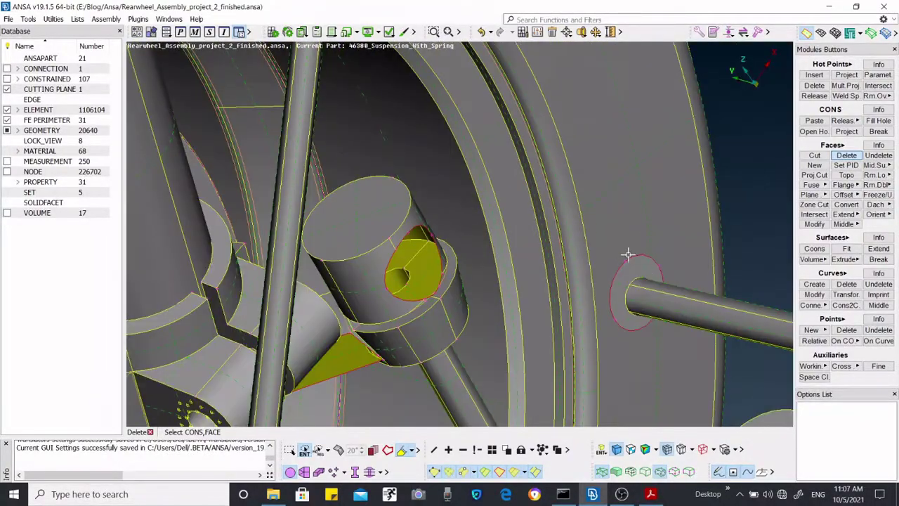
scroll(604, 279, "up", 5)
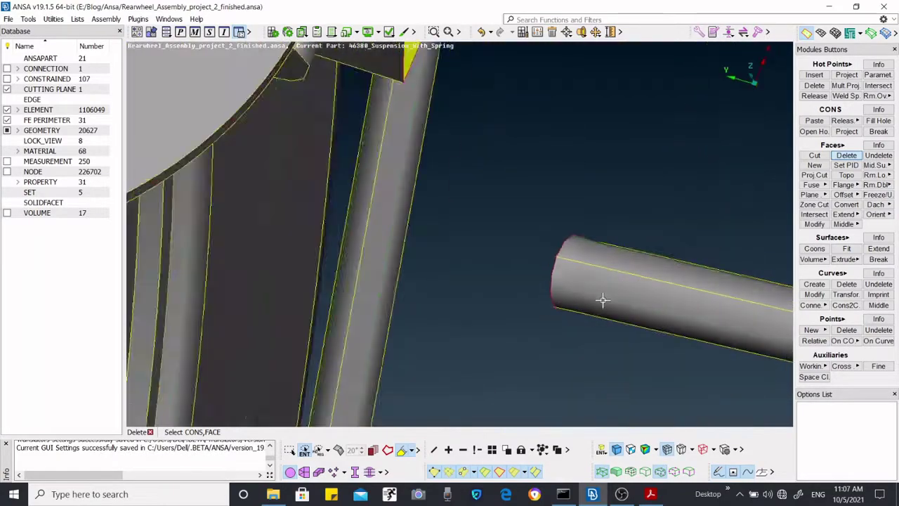
scroll(605, 267, "down", 6)
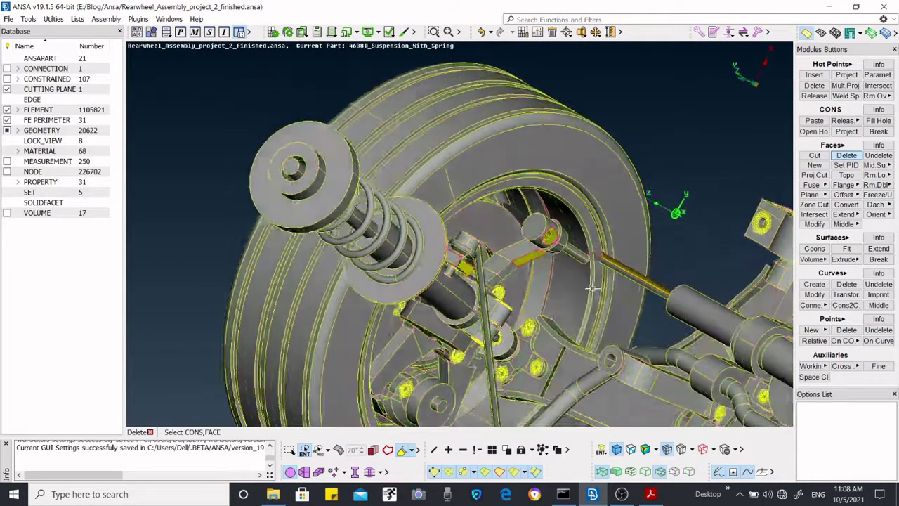
scroll(618, 278, "up", 6)
scroll(599, 262, "down", 3)
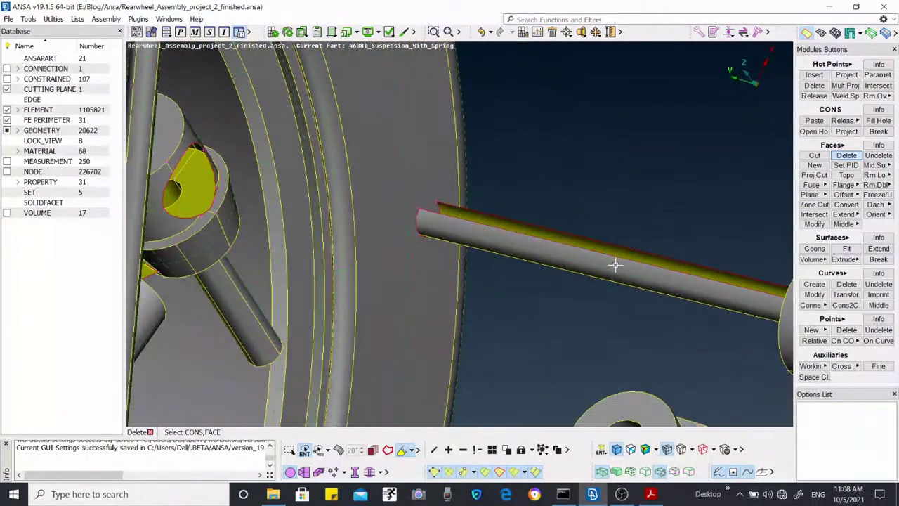
scroll(602, 266, "down", 6)
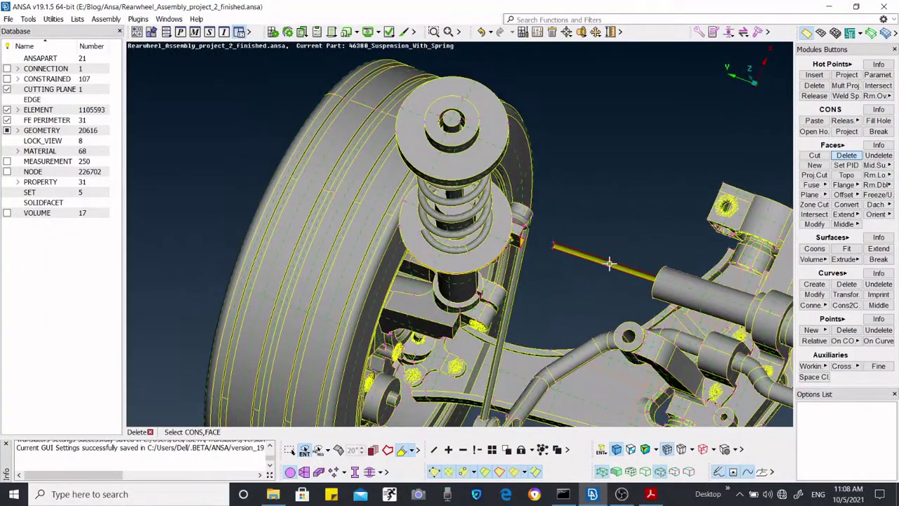
left_click_drag(606, 263, 568, 267, "ctrl")
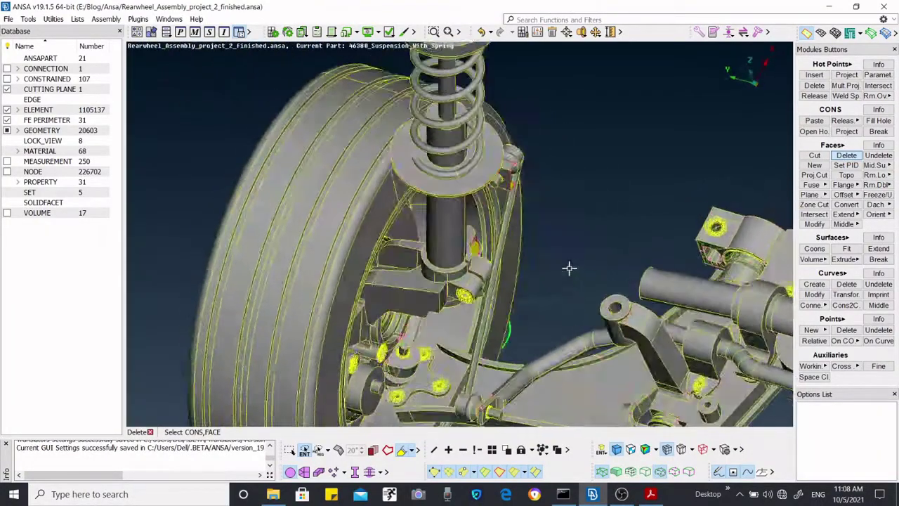
- Delete ring faces 8588 and 8584 on the inner side of the wheel
scroll(523, 259, "up", 3)
left_click(522, 167)
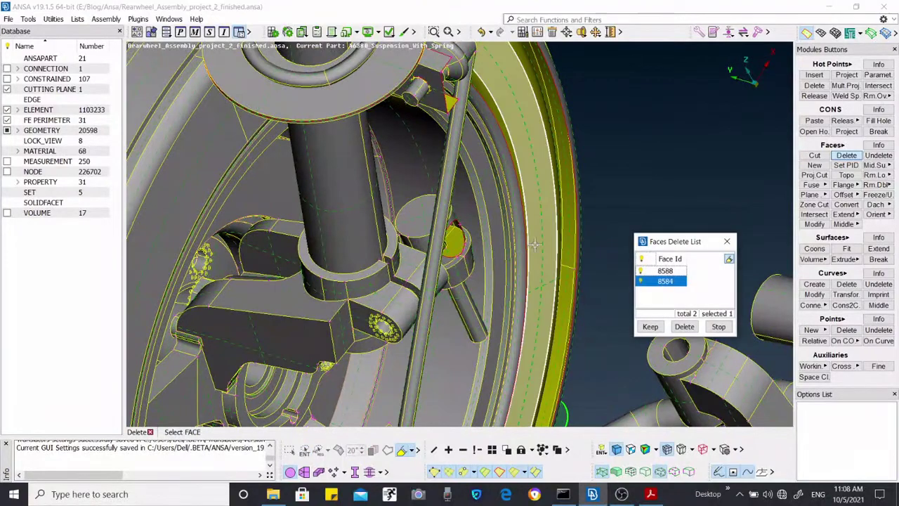
scroll(629, 260, "down", 5)
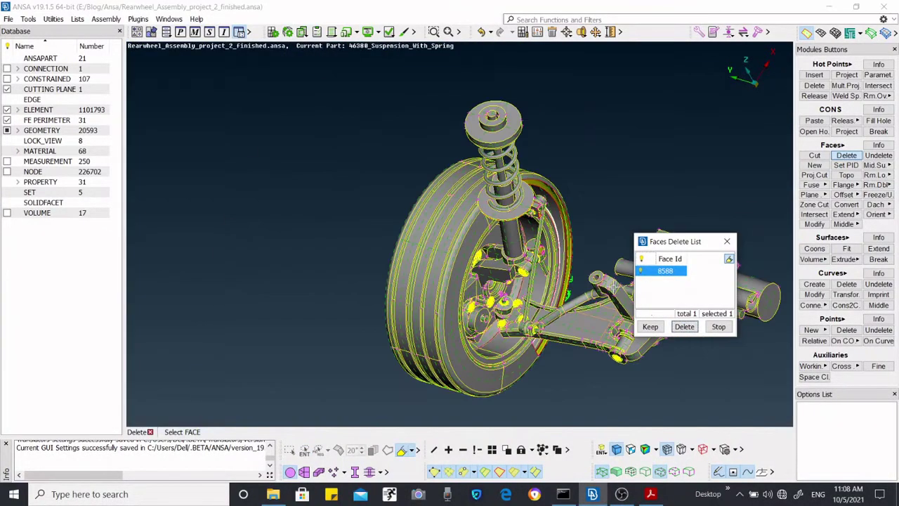
left_click(684, 326)
scroll(574, 305, "up", 5)
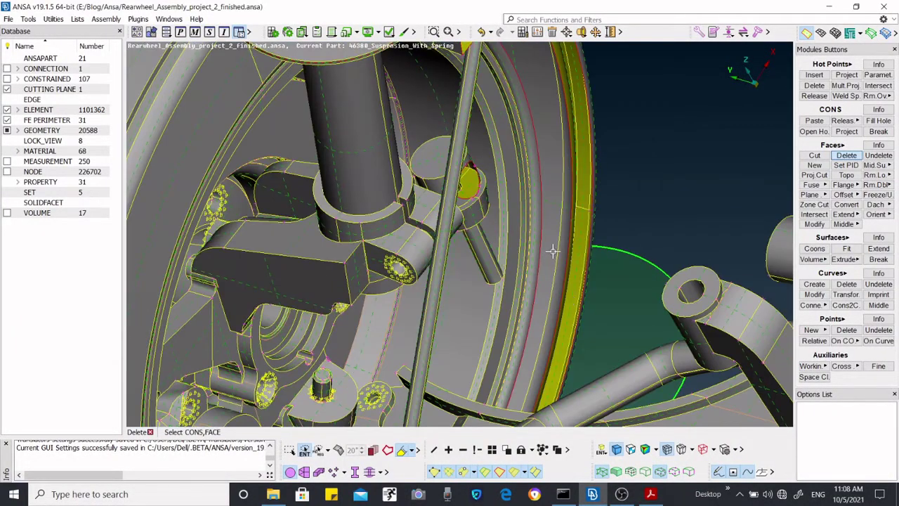
- Delete several narrow tread strip faces around the circumference of the tyre
scroll(570, 228, "up", 1)
scroll(570, 227, "down", 5)
left_click_drag(570, 228, 655, 287, "ctrl")
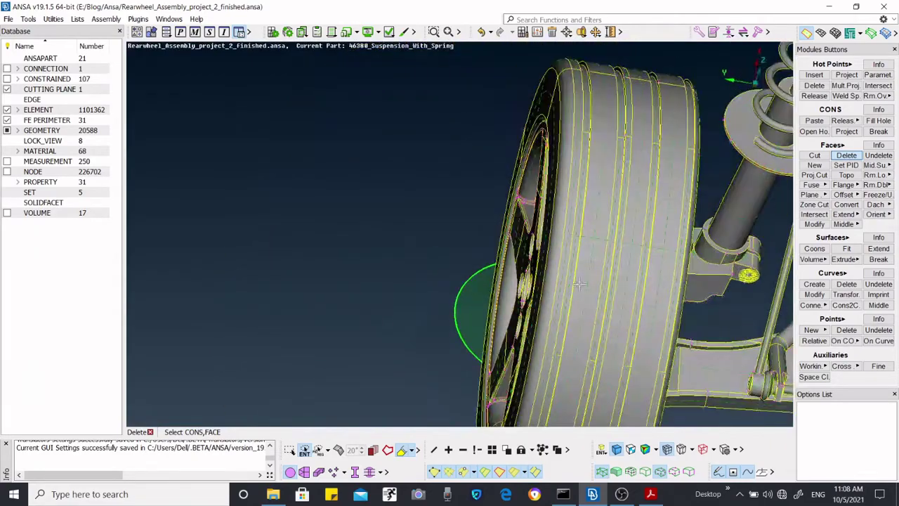
scroll(522, 257, "up", 3)
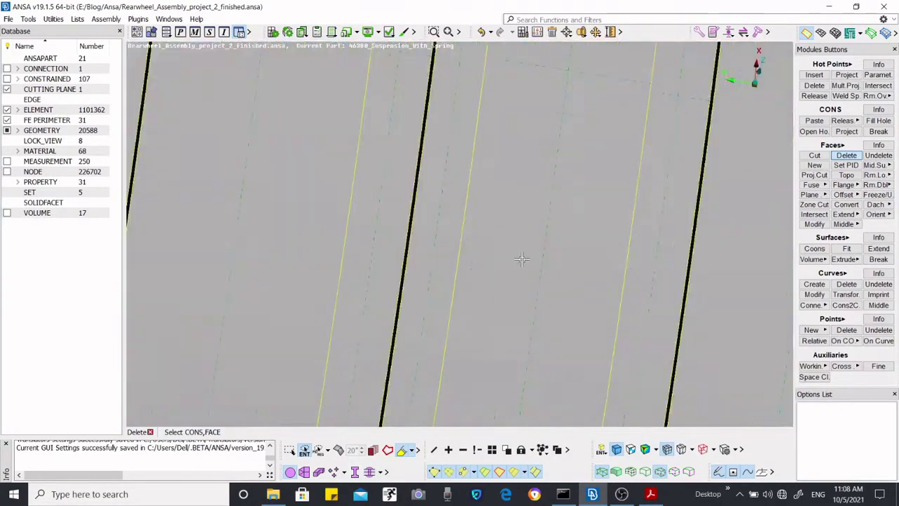
scroll(520, 260, "down", 4)
left_click_drag(520, 260, 515, 279, "ctrl")
left_click(513, 267)
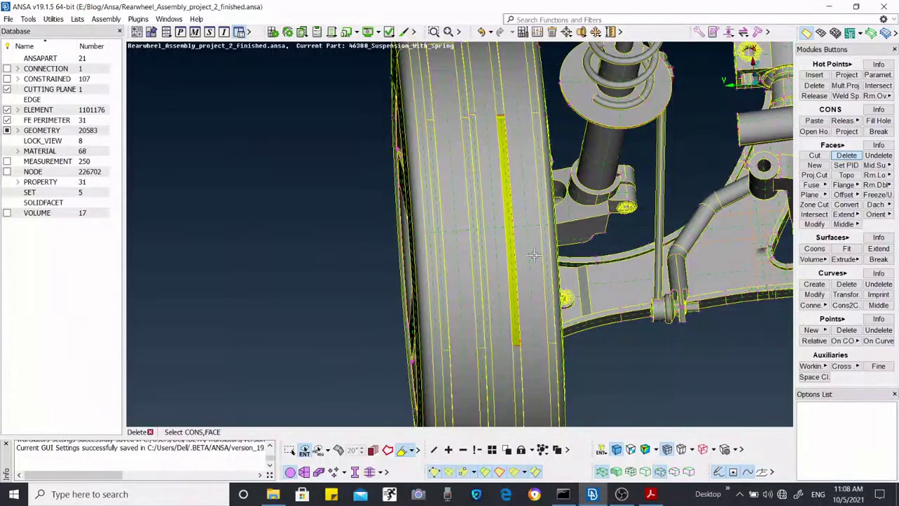
left_click(492, 255)
left_click(475, 258)
middle_click(465, 261)
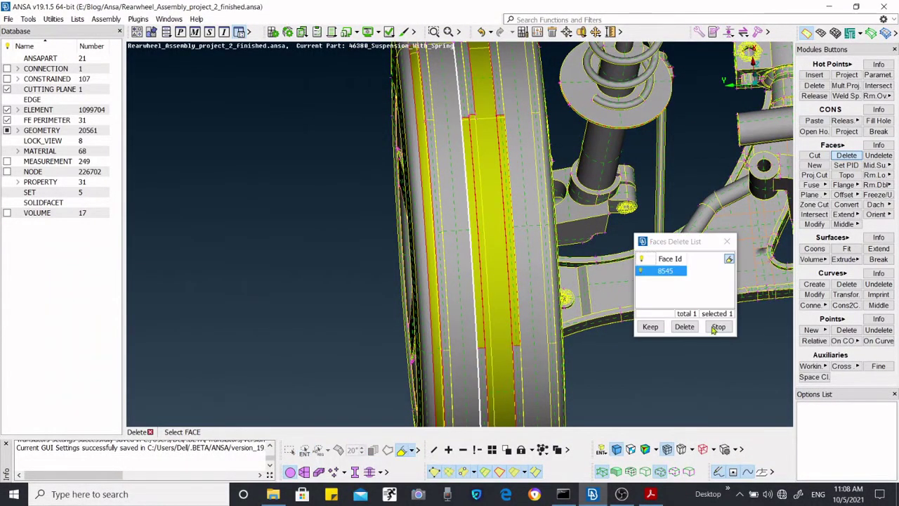
left_click(684, 327)
- Delete the small face 2458 and the large face 14274 from the upper surface of the lower control arm
left_click_drag(587, 269, 598, 292, "ctrl")
scroll(594, 270, "up", 5)
left_click(602, 205)
middle_click(602, 204)
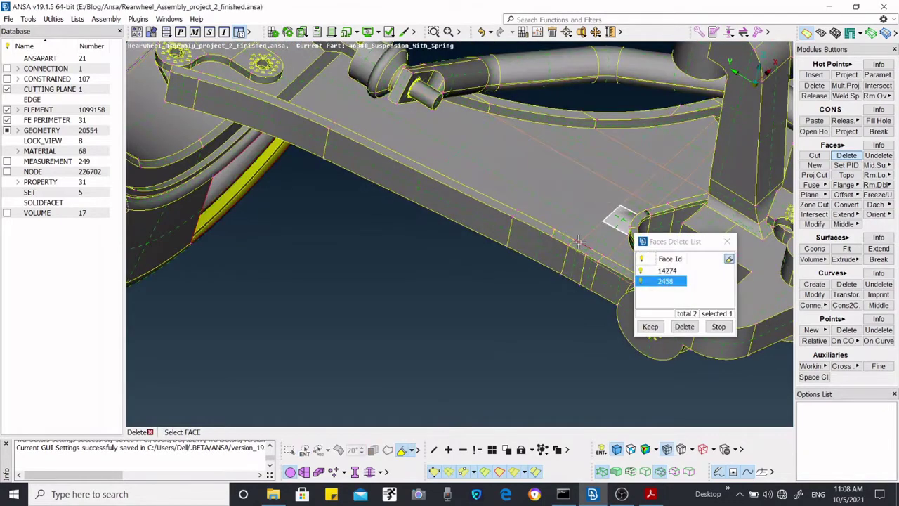
scroll(562, 264, "up", 5)
scroll(562, 264, "down", 5)
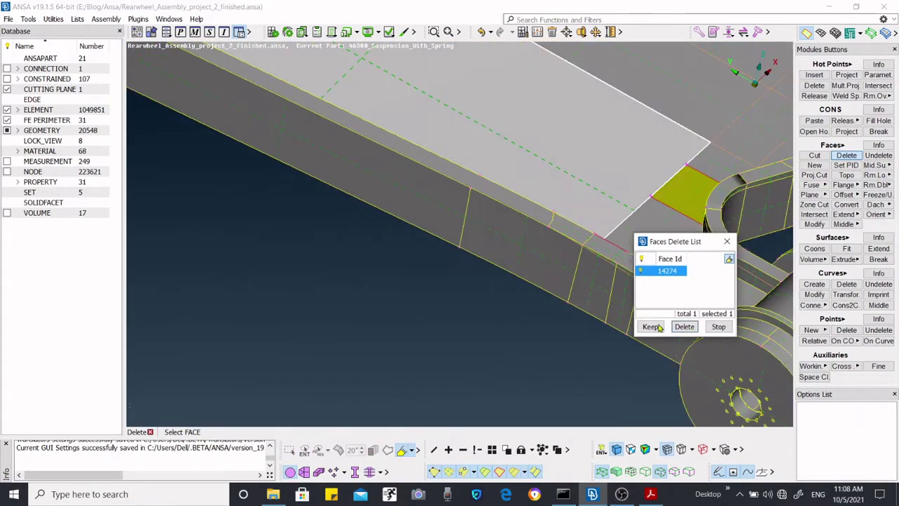
left_click(684, 327)
- Delete the control arm's upper plate face beside the rounded pocket, next to the large removed area
scroll(555, 261, "down", 3)
scroll(564, 296, "up", 5)
left_click_drag(564, 296, 559, 276, "ctrl")
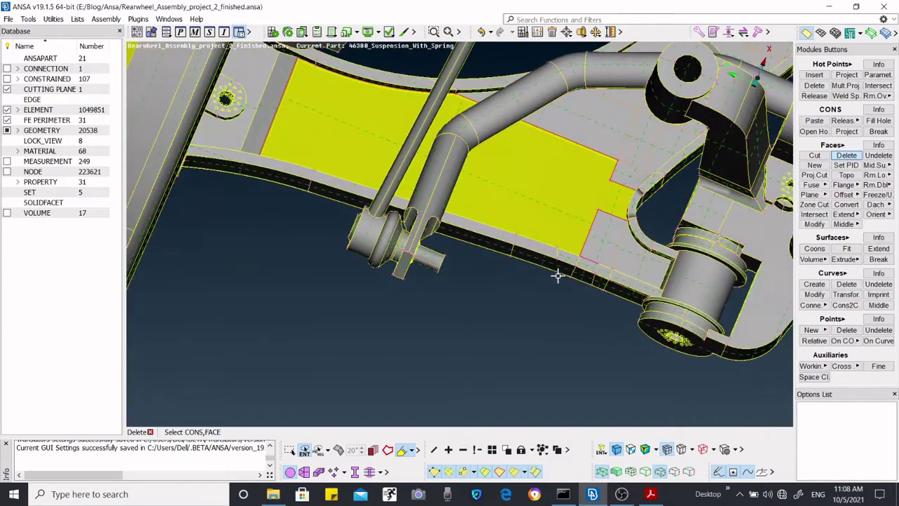
scroll(620, 177, "up", 3)
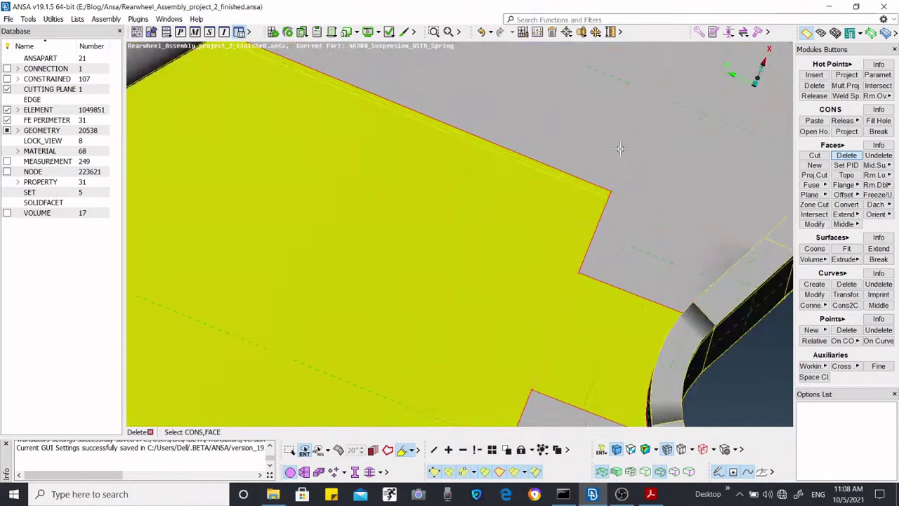
scroll(625, 182, "down", 5)
scroll(640, 193, "up", 3)
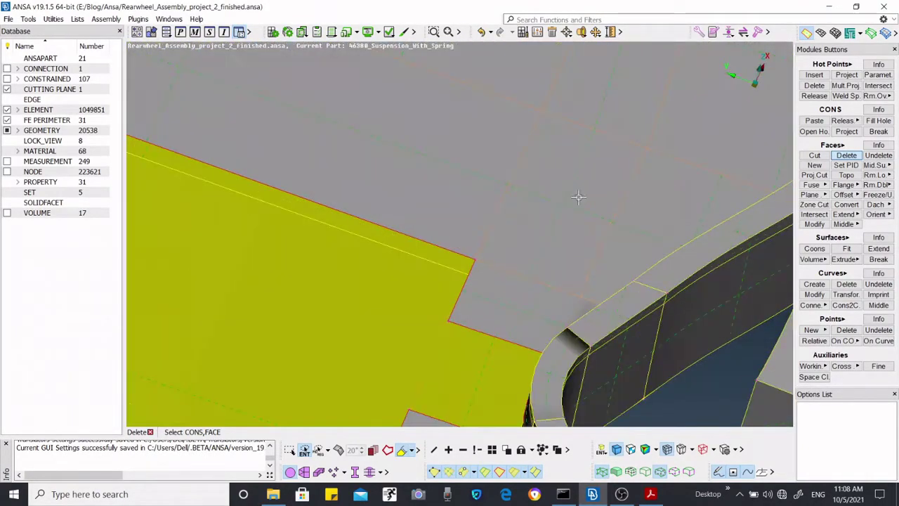
scroll(574, 187, "down", 8)
scroll(555, 172, "up", 4)
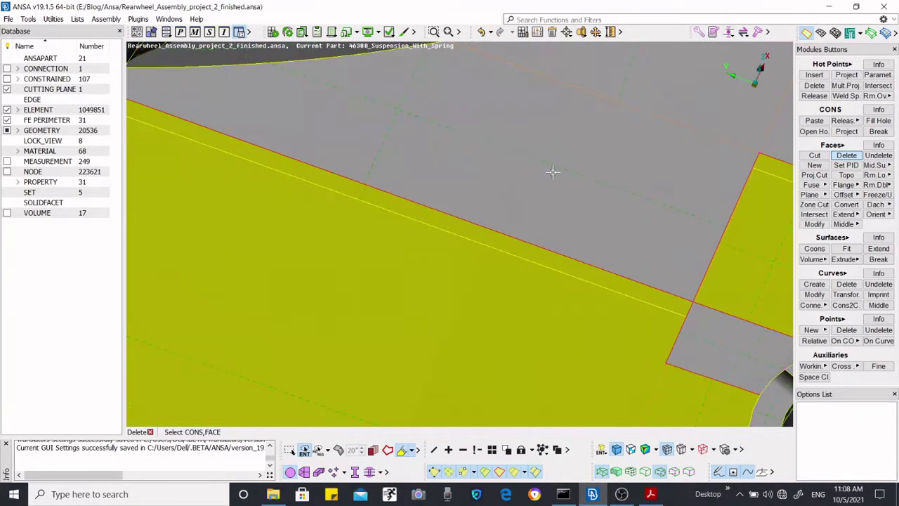
- Delete the remaining long strip and triangular faces of the control arm plate along its curved rear flange
scroll(556, 172, "down", 4)
scroll(560, 169, "up", 4)
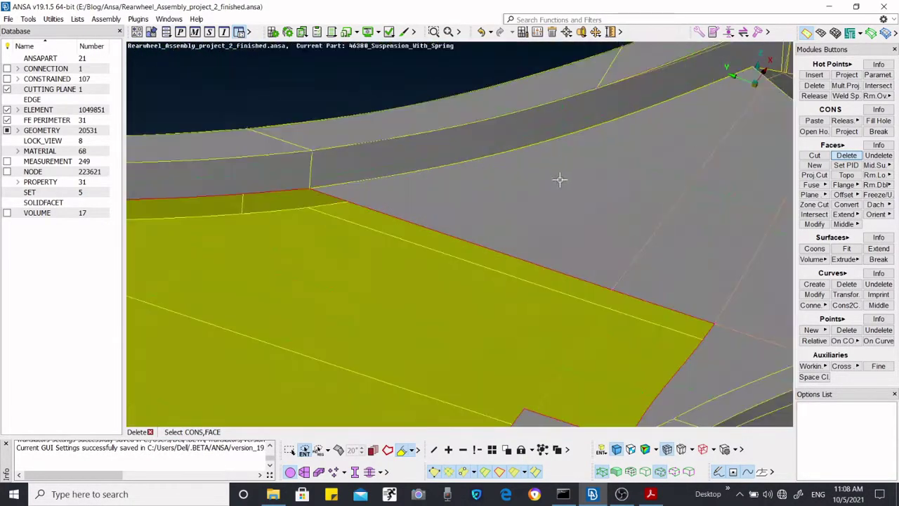
scroll(560, 187, "down", 3)
scroll(571, 225, "up", 4)
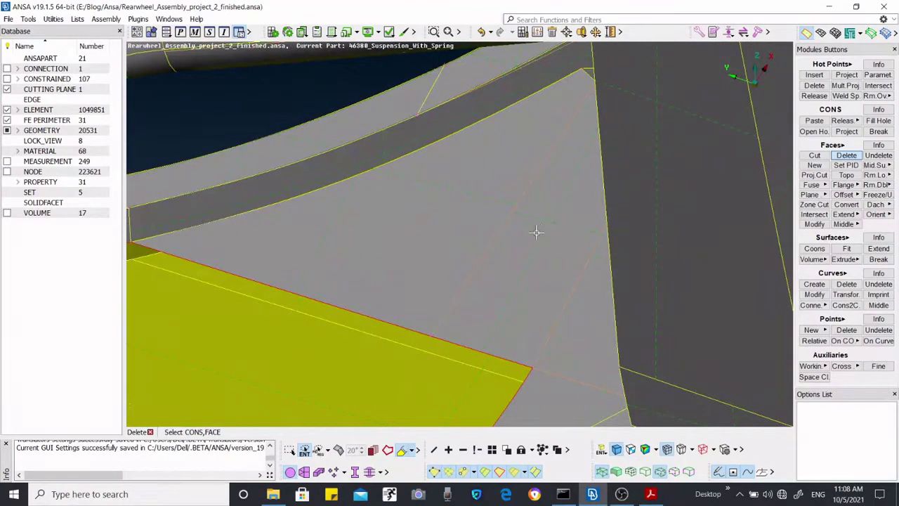
left_click(536, 231)
scroll(534, 229, "down", 5)
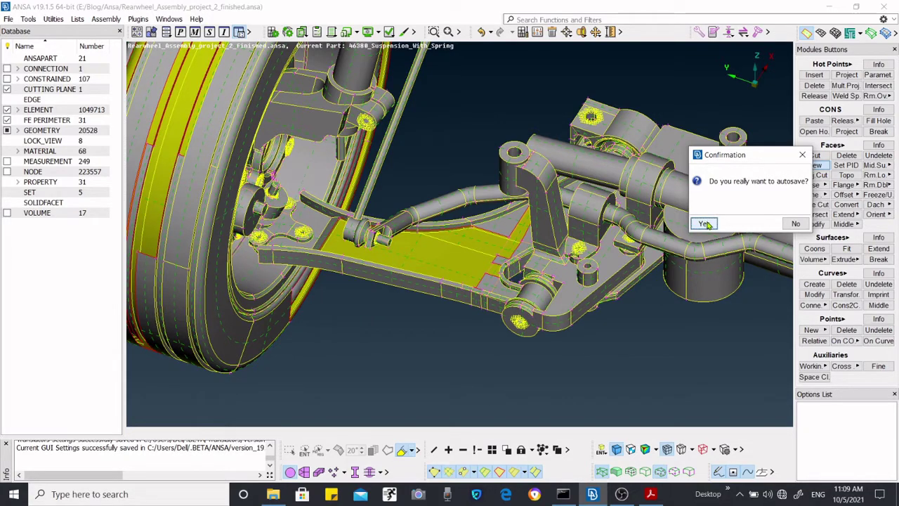
- Decline the autosave confirmation and close the New Face options without creating a face
left_click(798, 223)
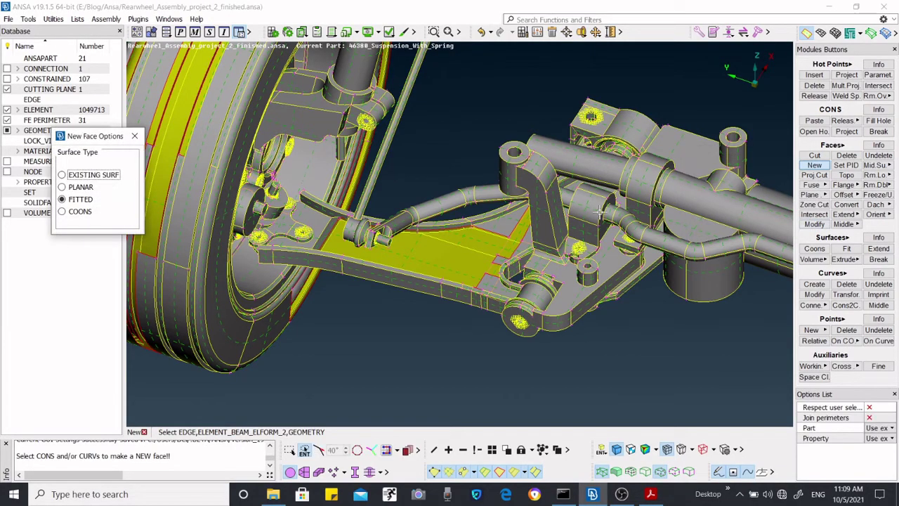
left_click_drag(453, 219, 495, 246, "ctrl")
scroll(491, 247, "up", 5)
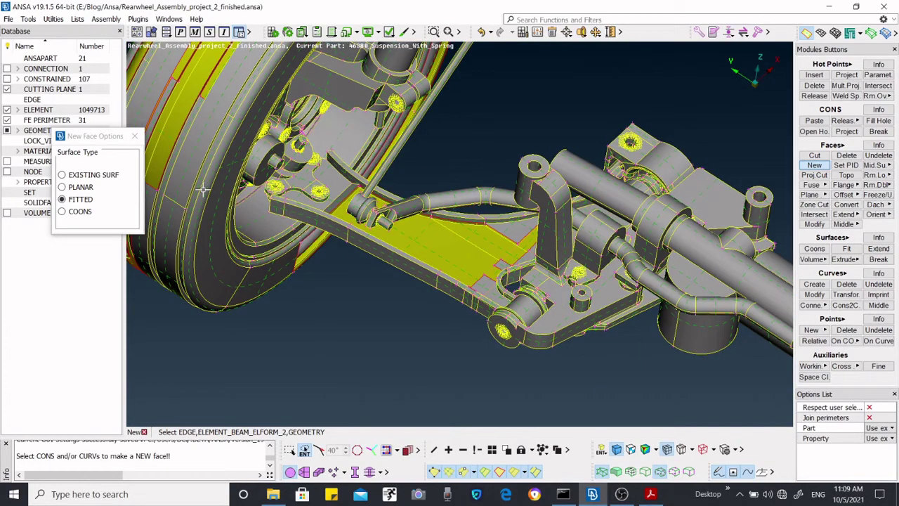
left_click(134, 135)
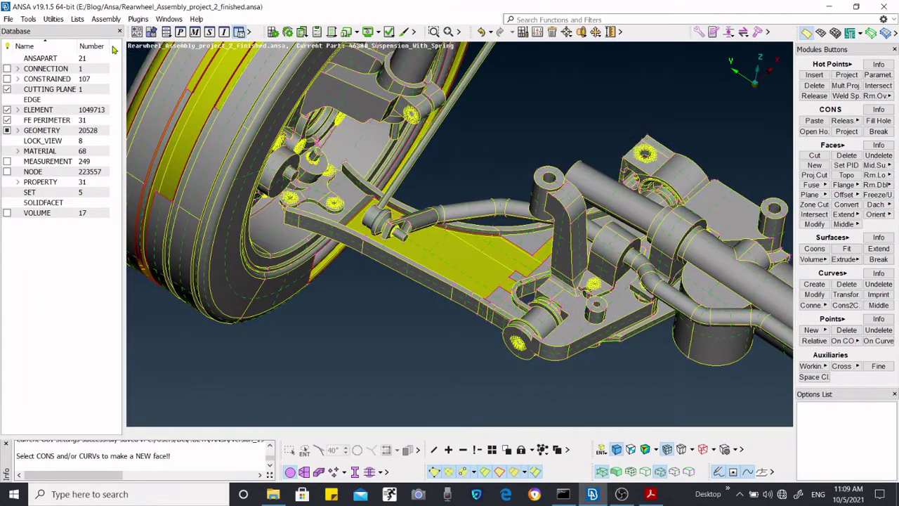
- Turn off Ask before autosave in the General settings and close the Settings dialog
left_click(28, 19)
left_click(56, 191)
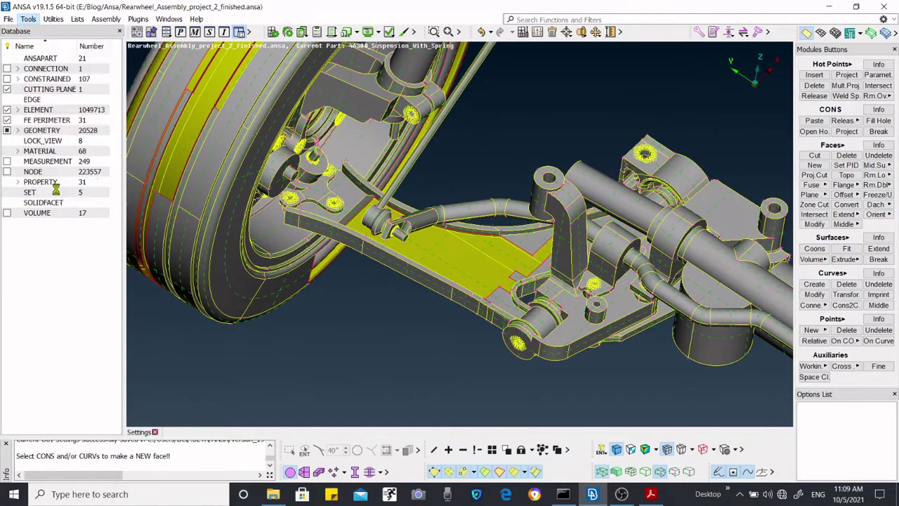
scroll(391, 322, "down", 2)
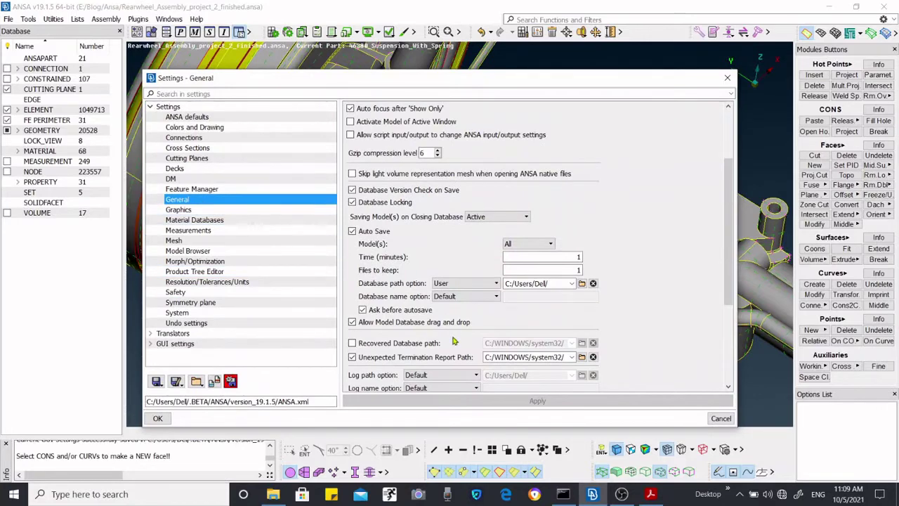
scroll(372, 281, "down", 2)
left_click(362, 263)
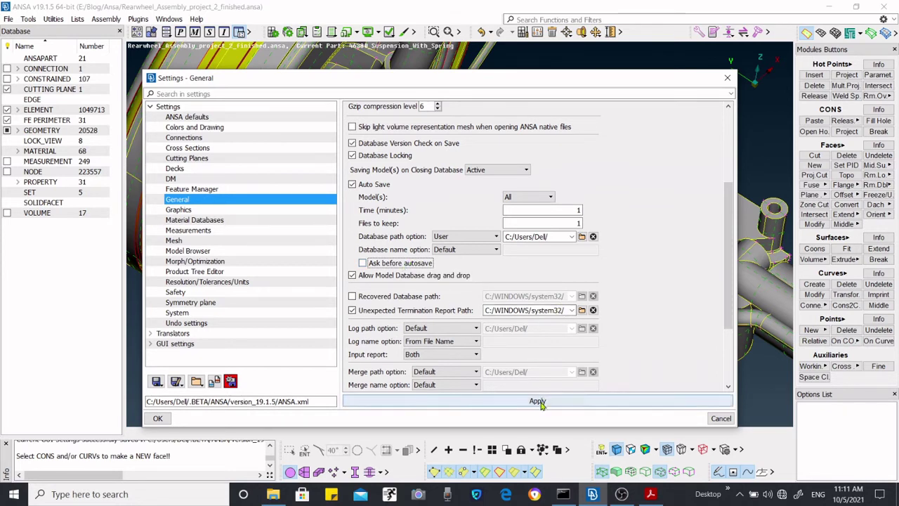
left_click(721, 419)
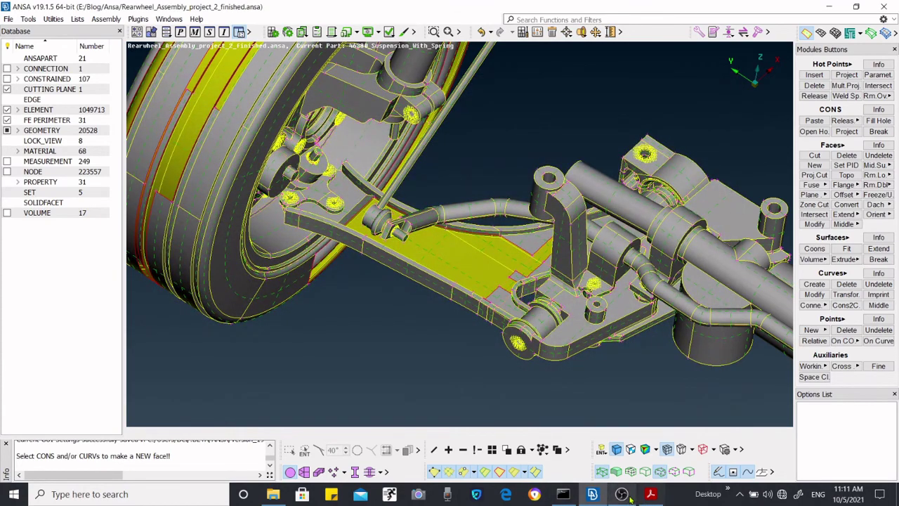